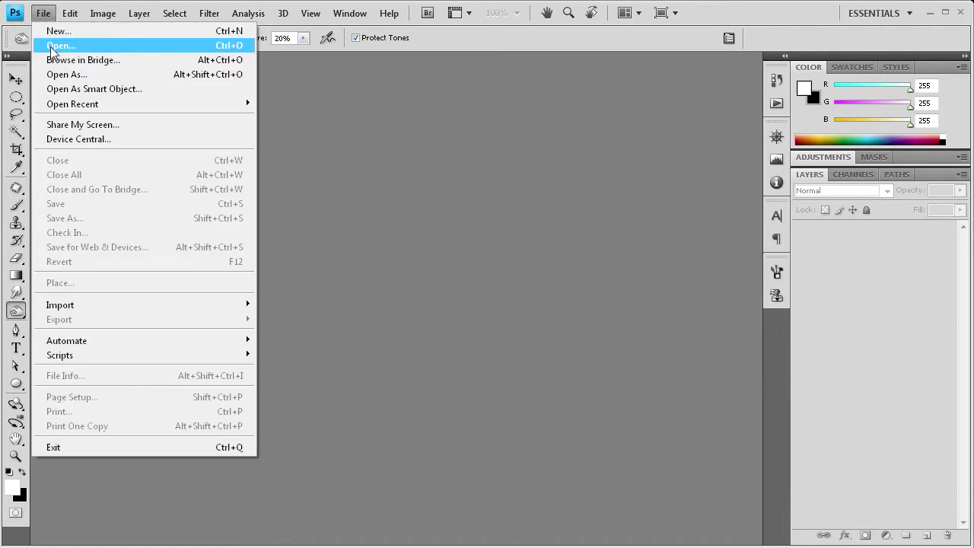
Open dreamstimefree_1205434 and convert its locked Background into an editable Layer 0.
left_click(61, 45)
left_click(445, 320)
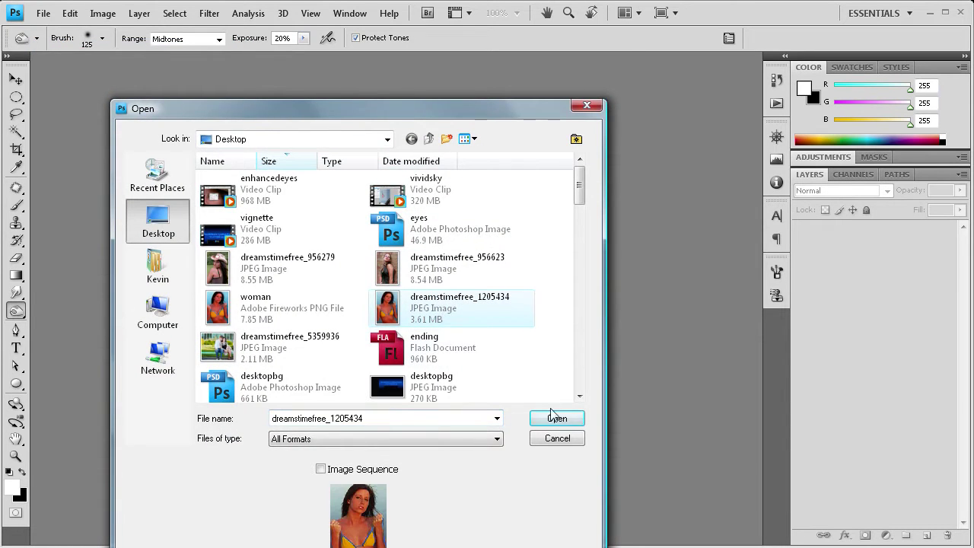
left_click(557, 418)
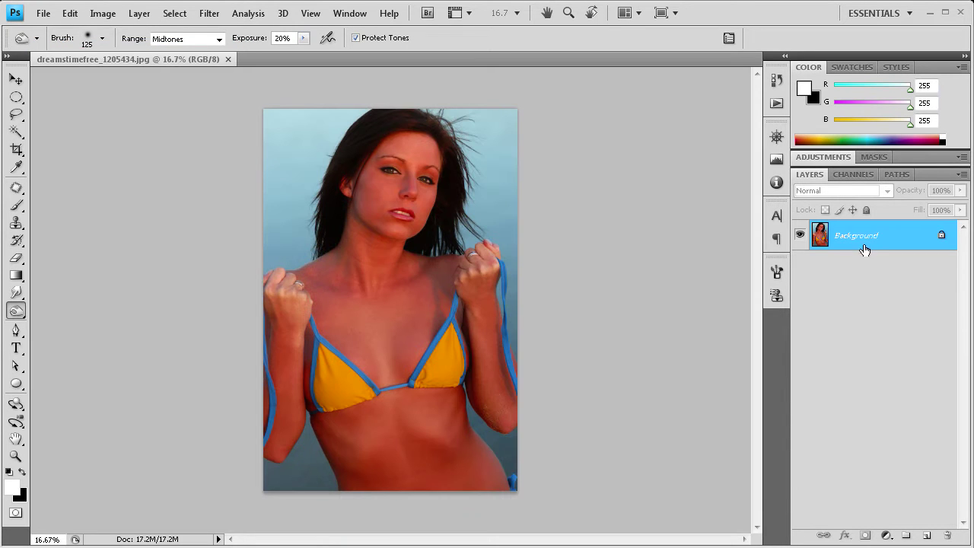
double_click(865, 249)
left_click(466, 254)
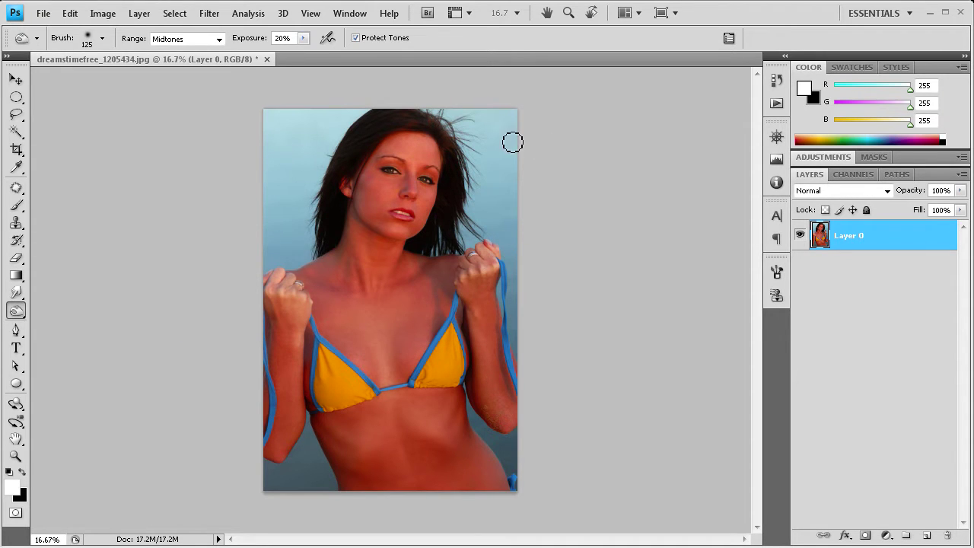
Launch Filter > Liquify on the beach portrait.
left_click(204, 15)
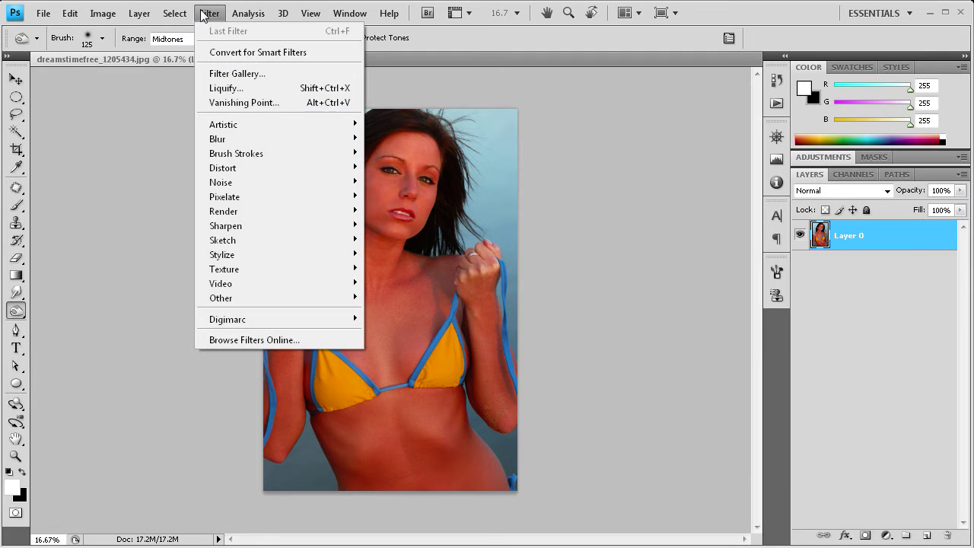
left_click(226, 87)
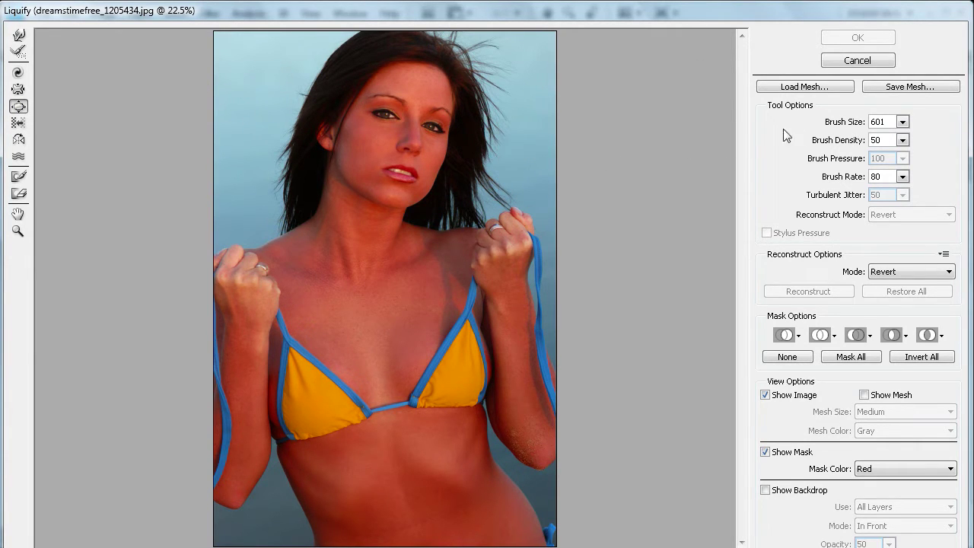
left_click(903, 123)
Enlarge the Liquify Bloat brush to size 1005.
left_click_drag(859, 142, 877, 150)
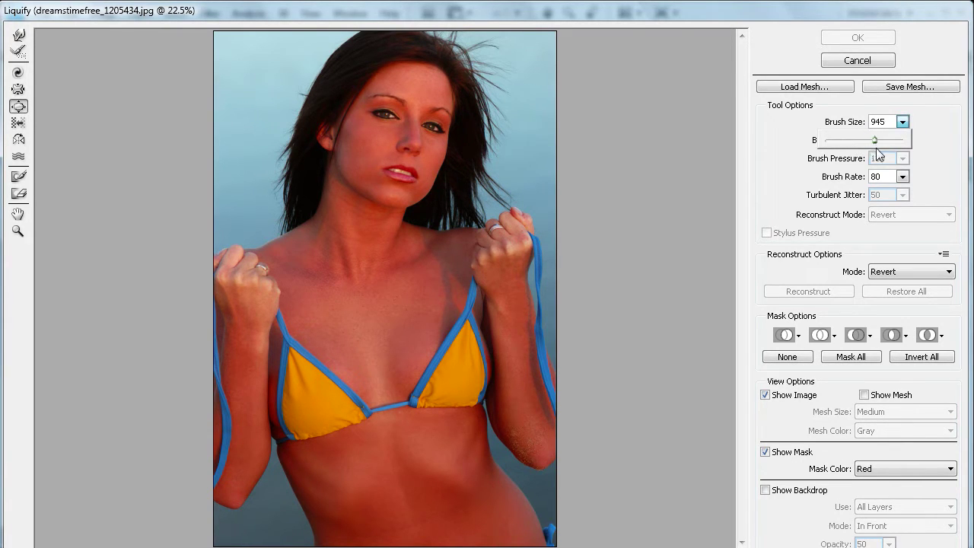
left_click_drag(880, 150, 879, 153)
left_click(921, 131)
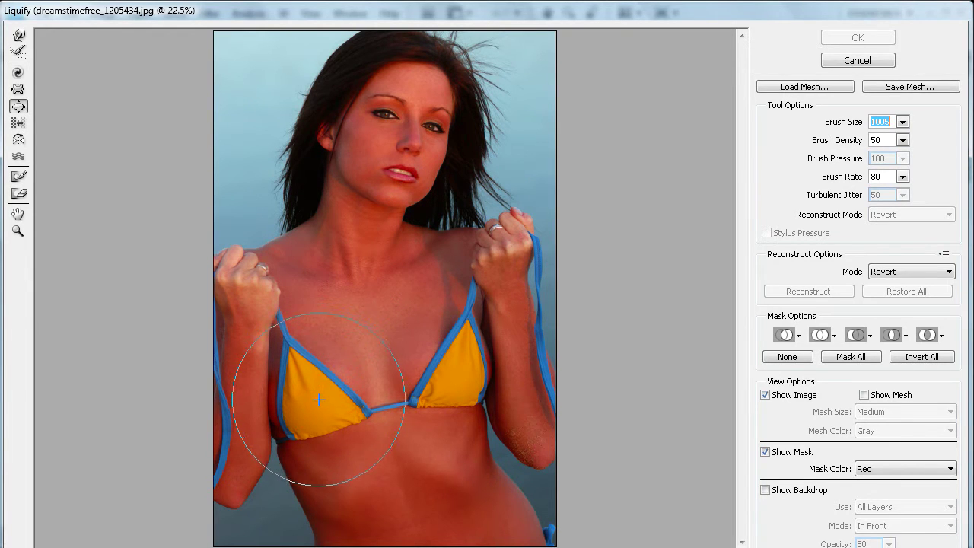
Bloat the left and right bikini cups with the 1005 brush, undoing one overdone right-cup stroke.
left_click(319, 399)
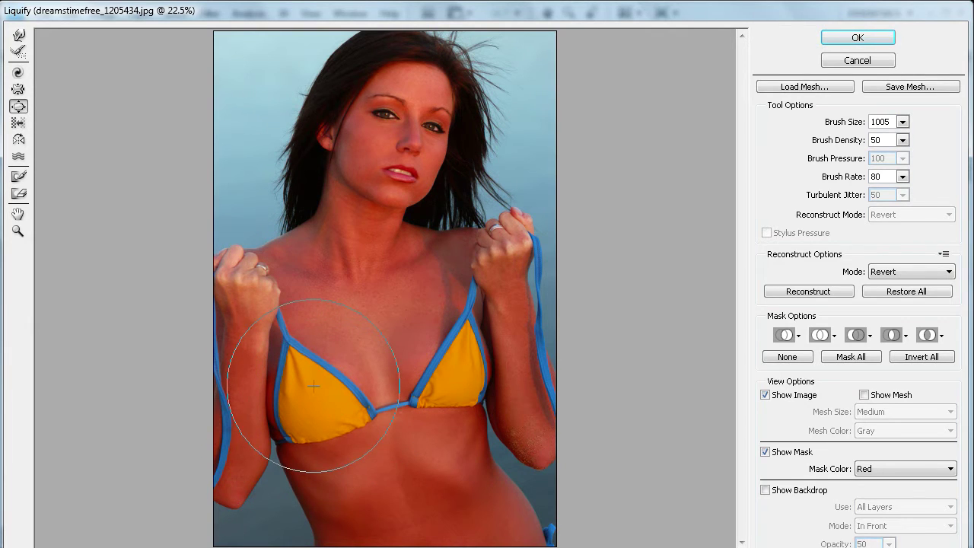
mouse_move(339, 411)
left_mouse_down()
mouse_move(309, 376)
mouse_move(317, 430)
left_mouse_up()
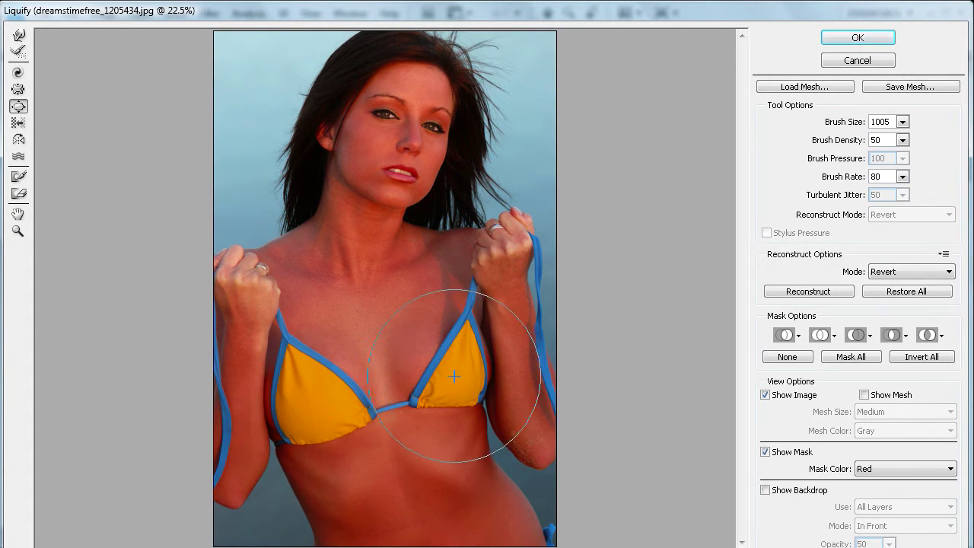
mouse_move(453, 376)
left_mouse_down()
mouse_move(469, 369)
mouse_move(446, 365)
left_mouse_up()
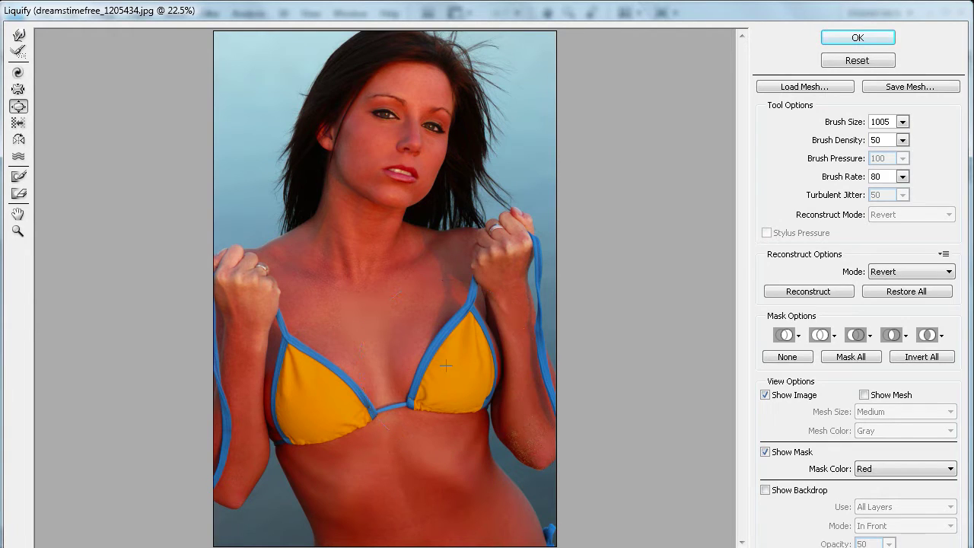
key("ctrl+alt+z")
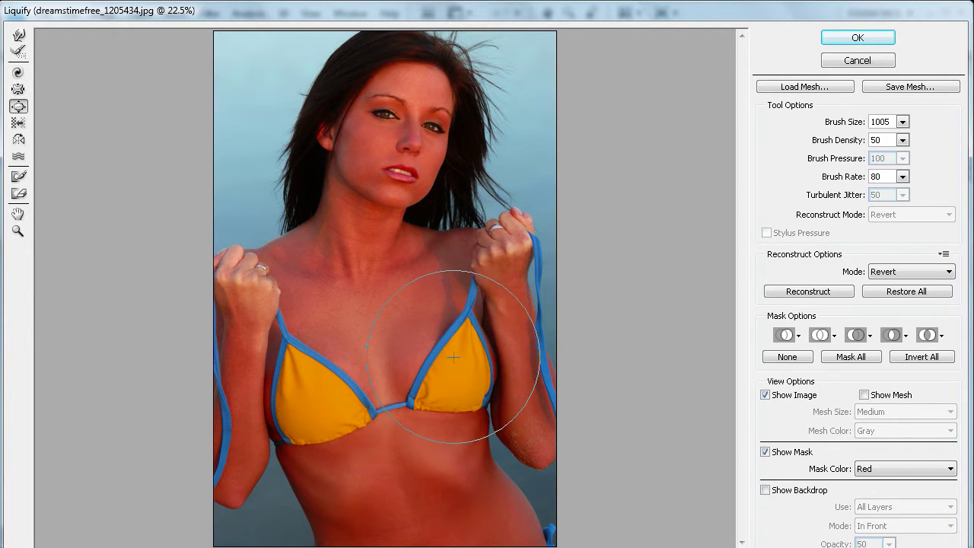
left_click(457, 347)
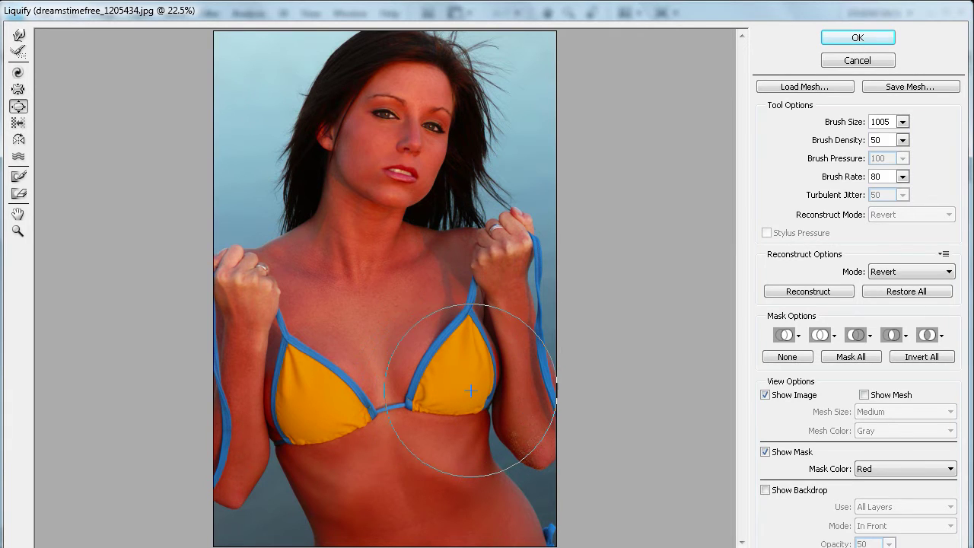
left_click_drag(460, 357, 442, 371)
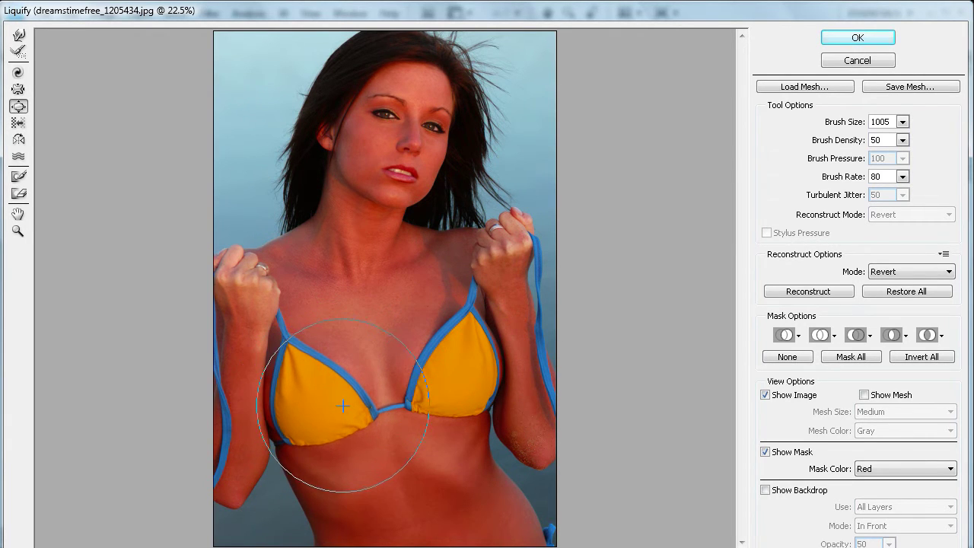
left_click_drag(313, 381, 312, 421)
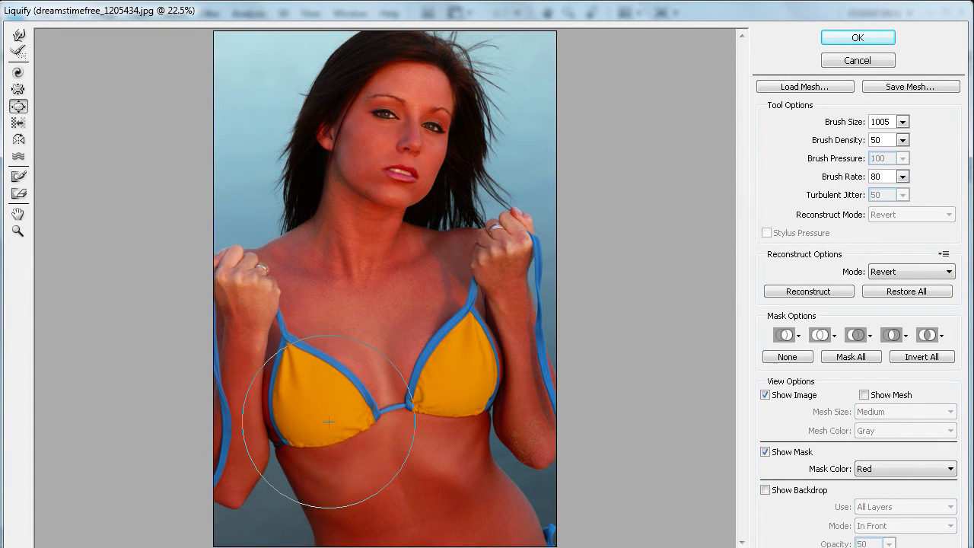
left_click_drag(312, 420, 315, 417)
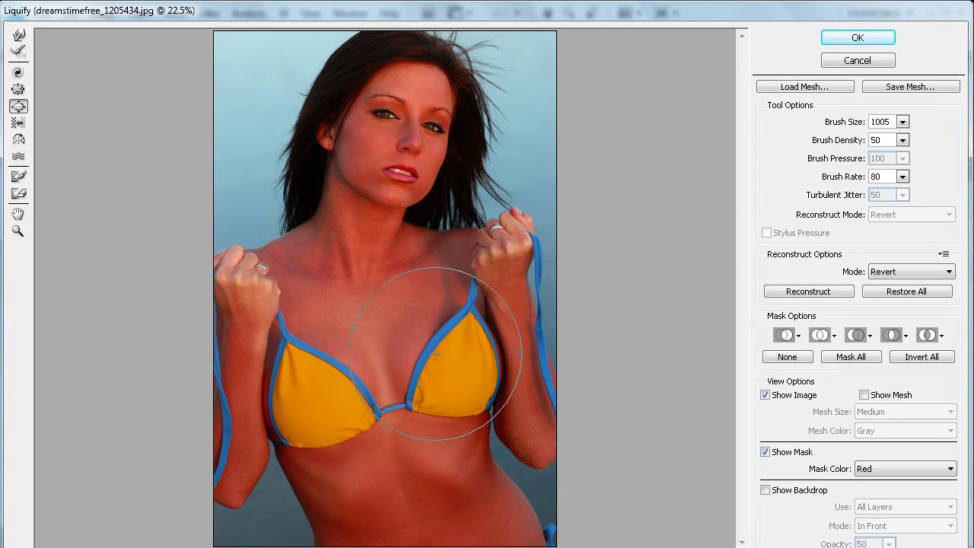
left_click(903, 122)
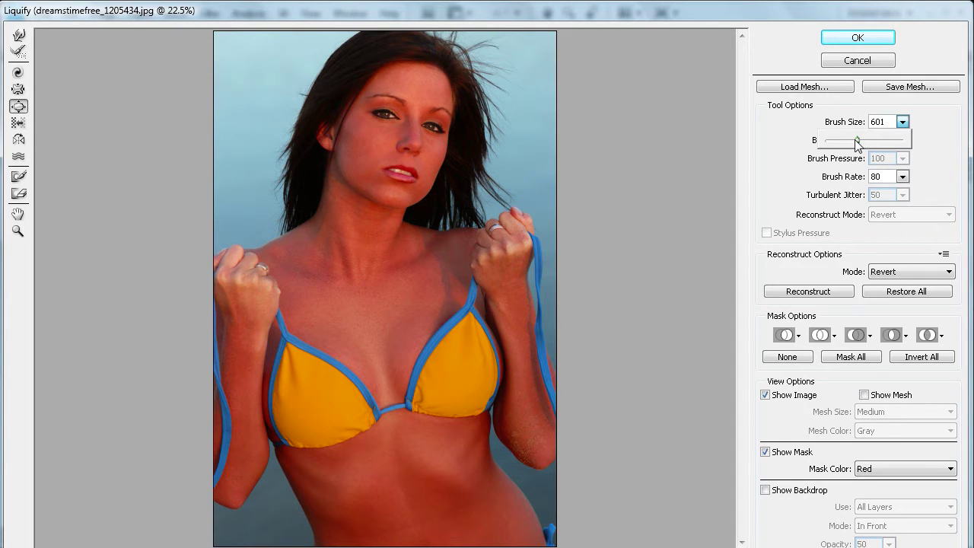
Lower the brush to 601 and commit the Liquify warp to Layer 0.
left_click(449, 369)
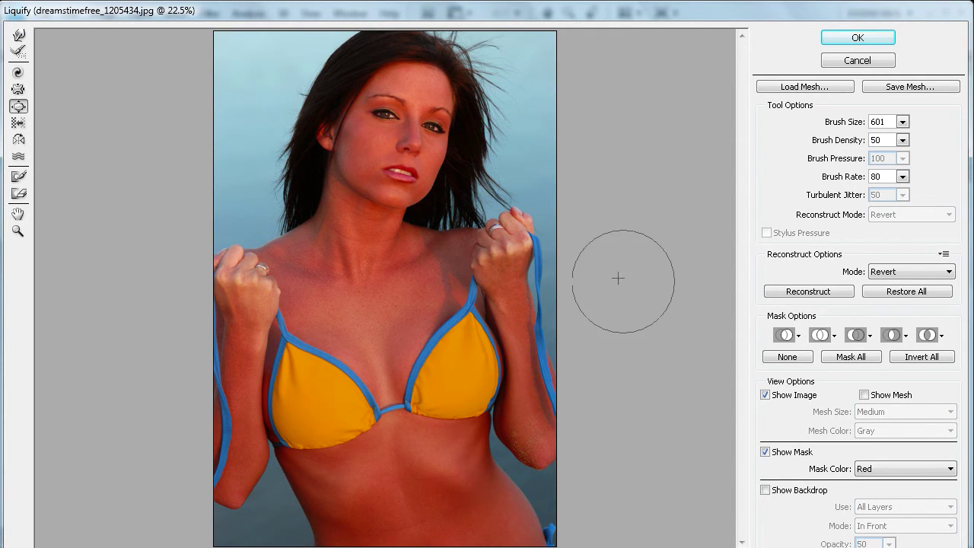
left_click(857, 37)
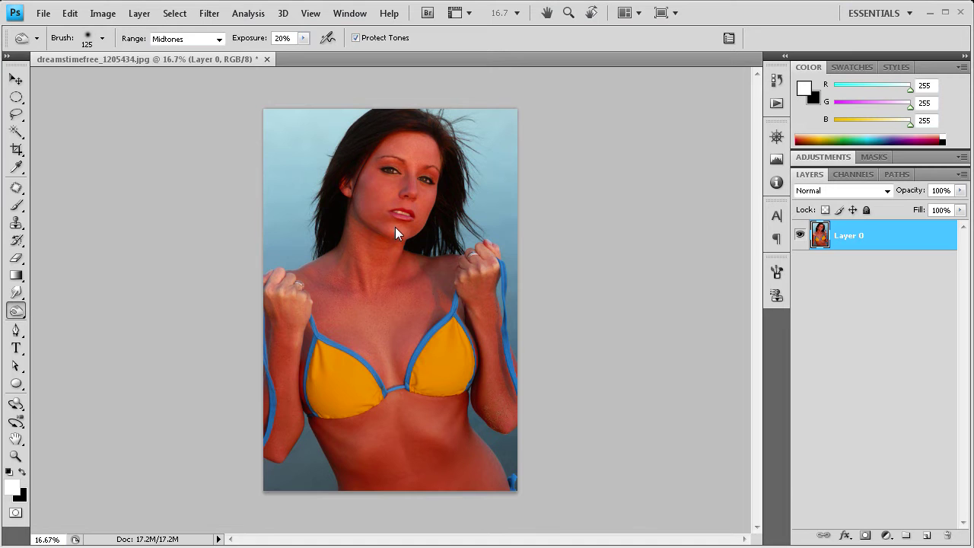
Compare the original photo with the Liquify-enlarged state in the History panel.
left_click(776, 79)
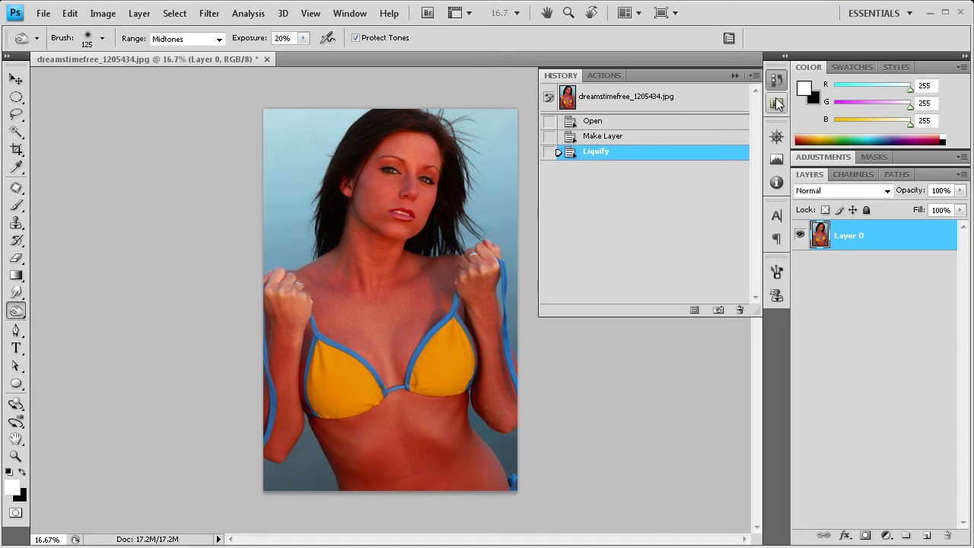
left_click(656, 97)
left_click(637, 151)
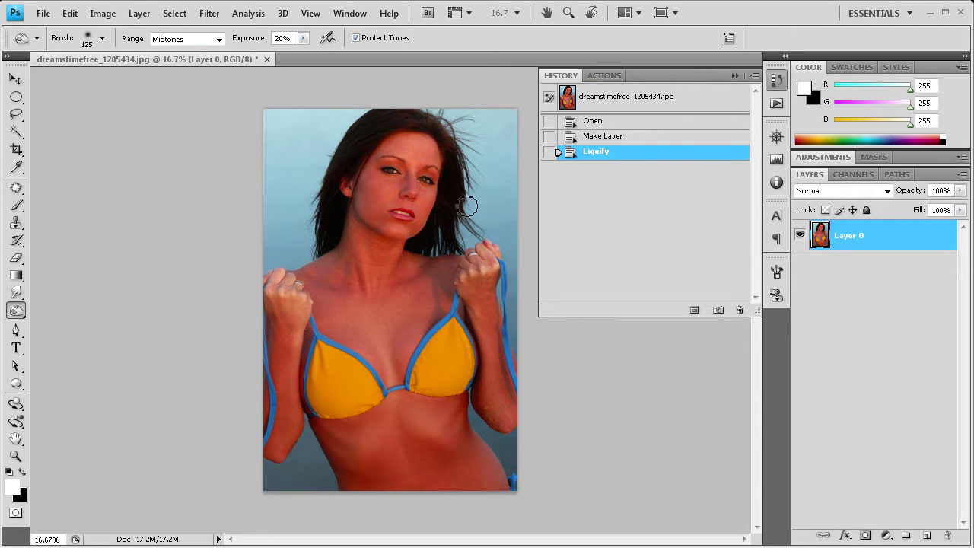
left_click(735, 75)
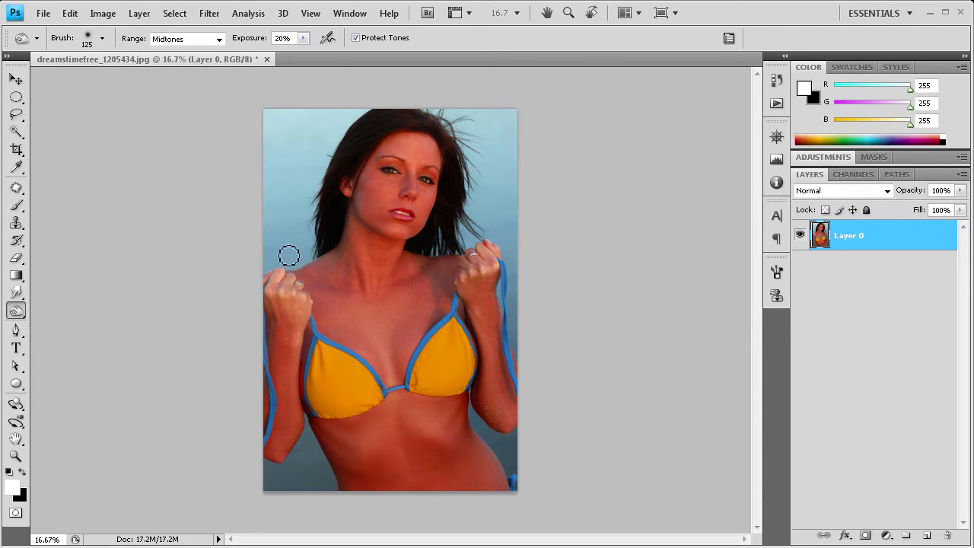
Zoom in on the chest to 50%.
left_click(15, 456)
left_click(380, 369)
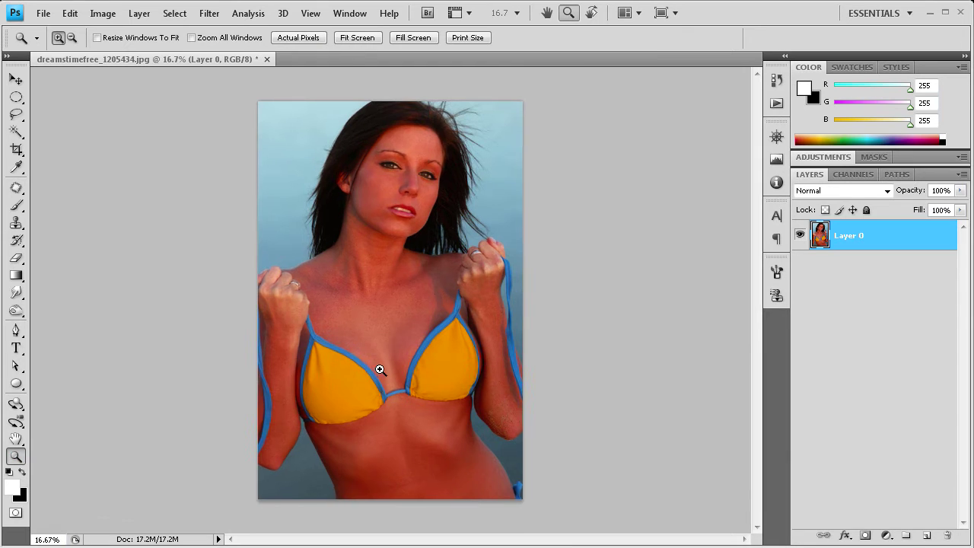
left_click(387, 392)
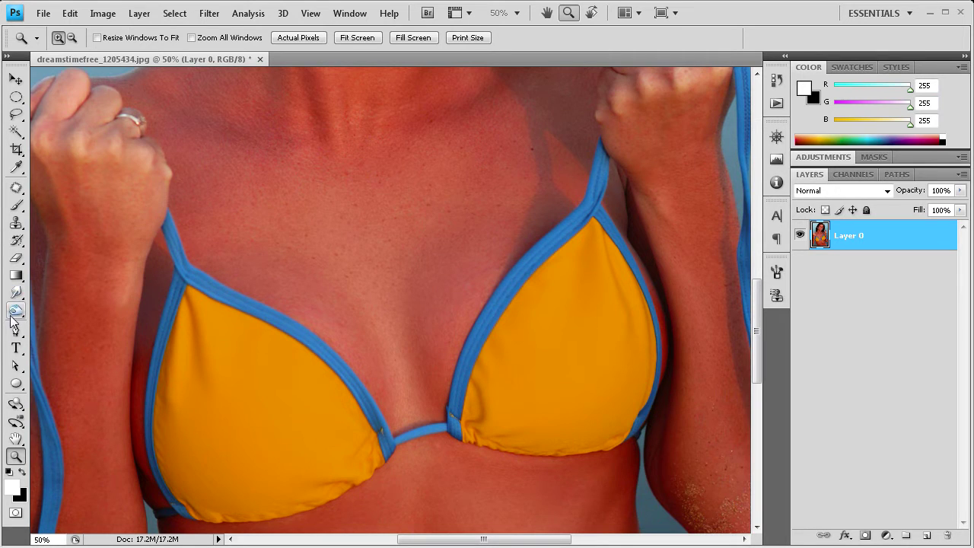
left_click(13, 318)
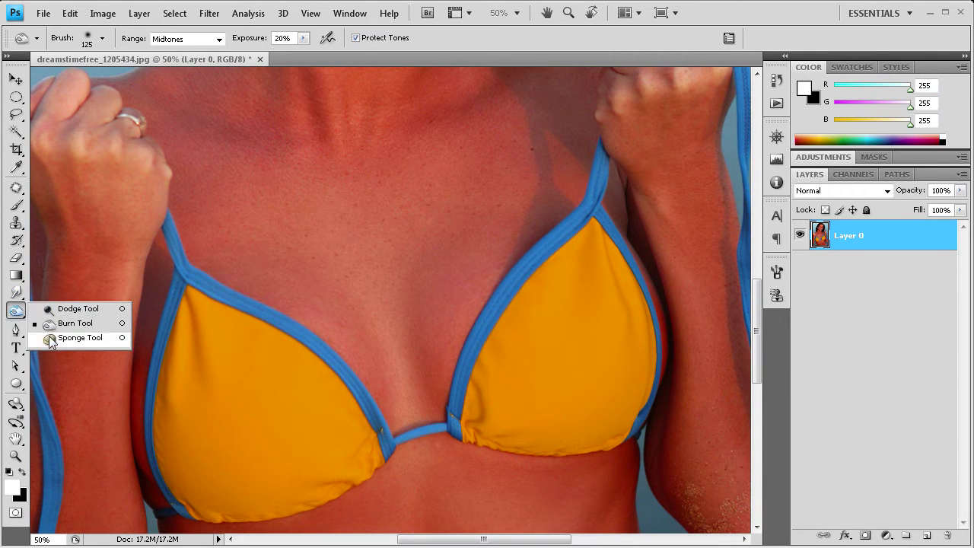
Choose the Burn tool with Midtones range at 20% exposure.
left_click(15, 315)
right_click(15, 315)
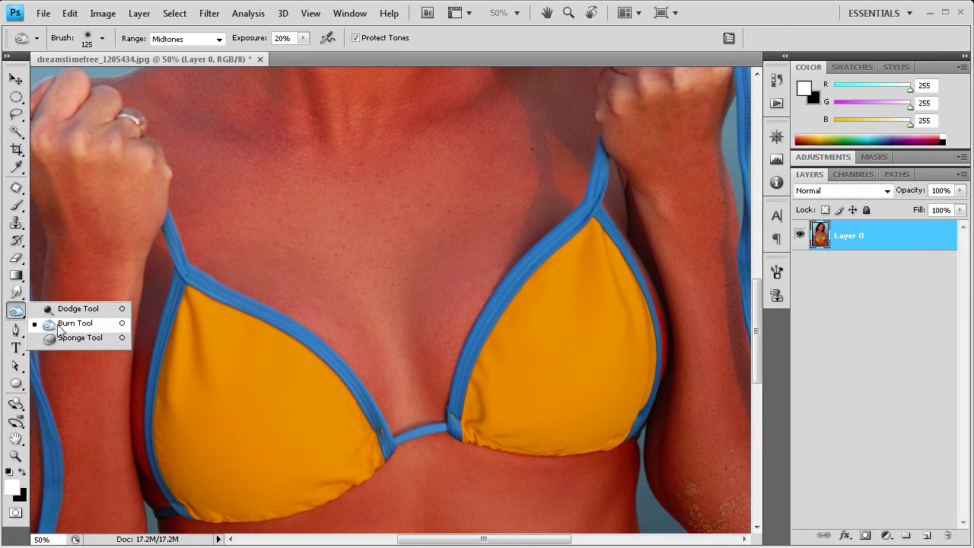
left_click(65, 309)
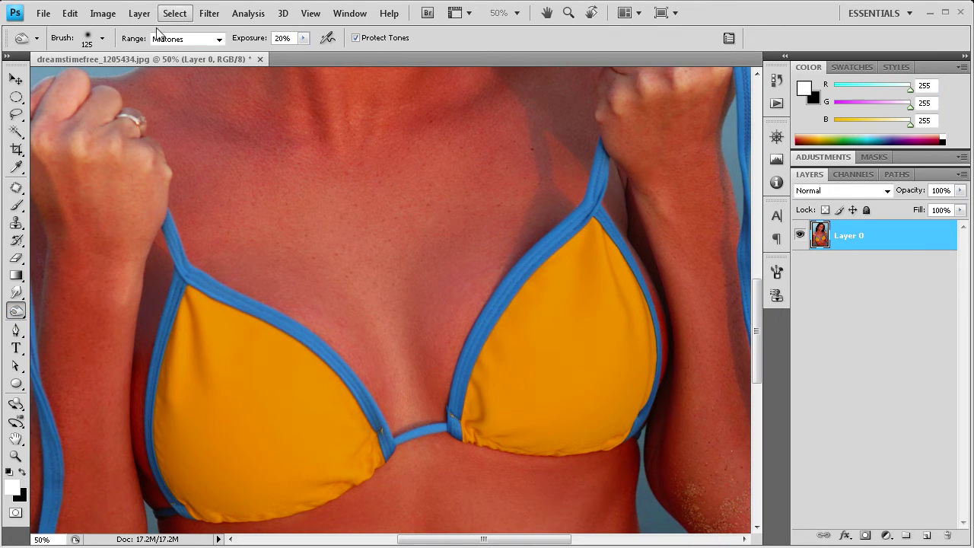
left_click(204, 37)
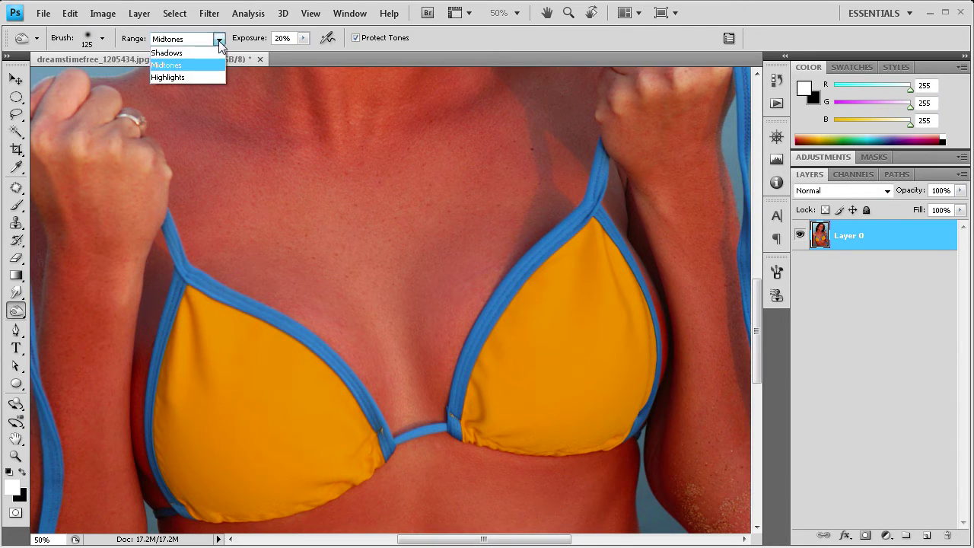
left_click(197, 62)
left_click(286, 38)
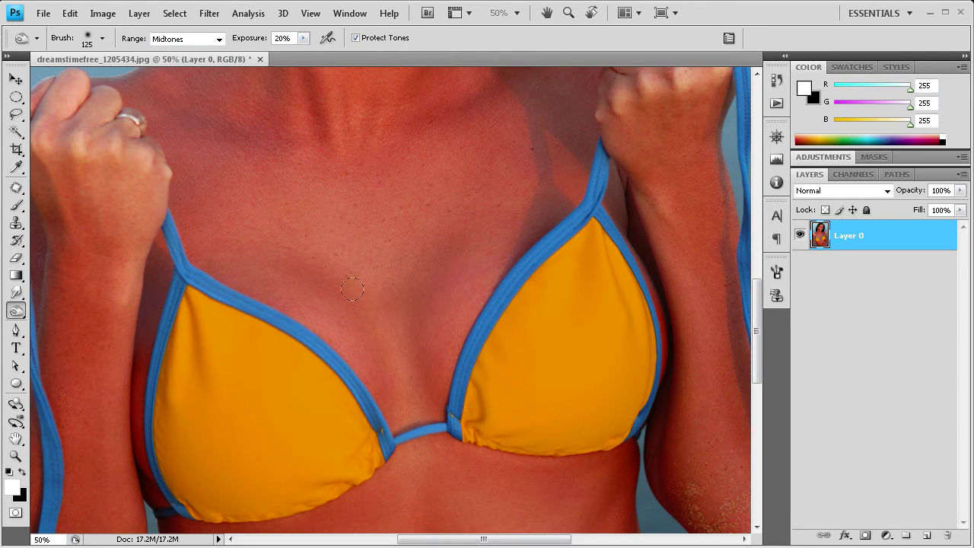
right_click(16, 310)
Dodge the skin along the left and right bikini cup edges to lighten it.
left_click(53, 308)
left_click_drag(301, 316, 239, 298)
mouse_move(513, 263)
left_mouse_down()
mouse_move(481, 293)
mouse_move(447, 354)
mouse_move(503, 243)
mouse_move(446, 374)
left_mouse_up()
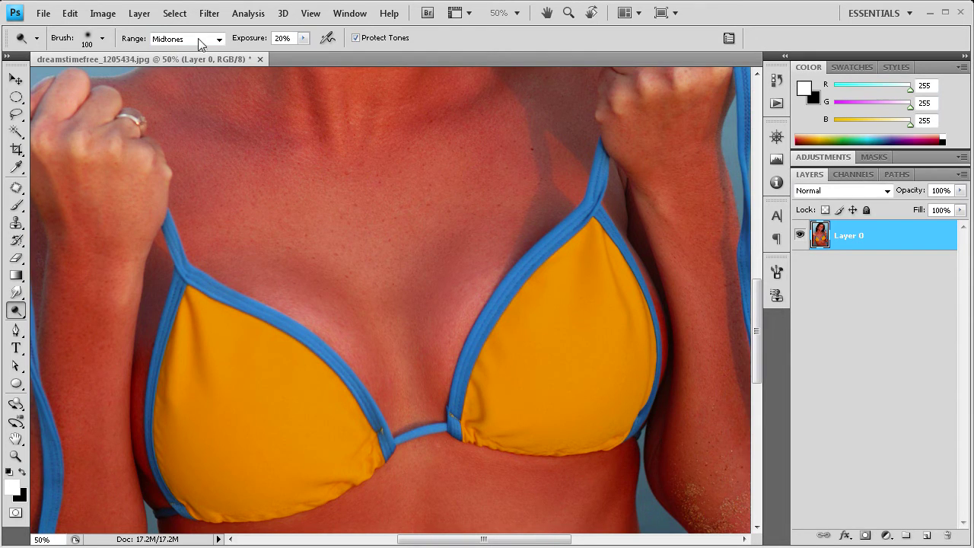
left_click(16, 310)
Switch back to the Burn tool with the Highlights range at 20% exposure.
left_click(57, 321)
left_click(216, 39)
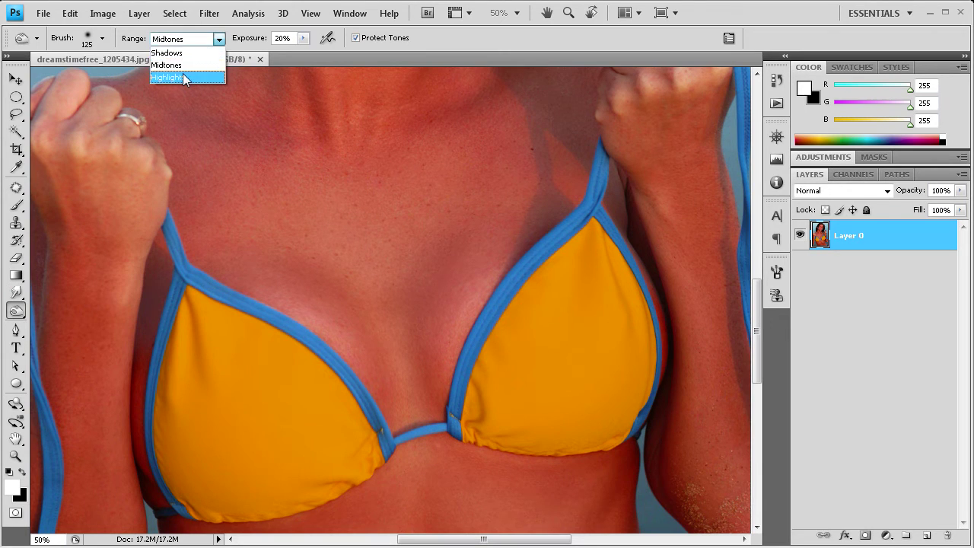
left_click(187, 79)
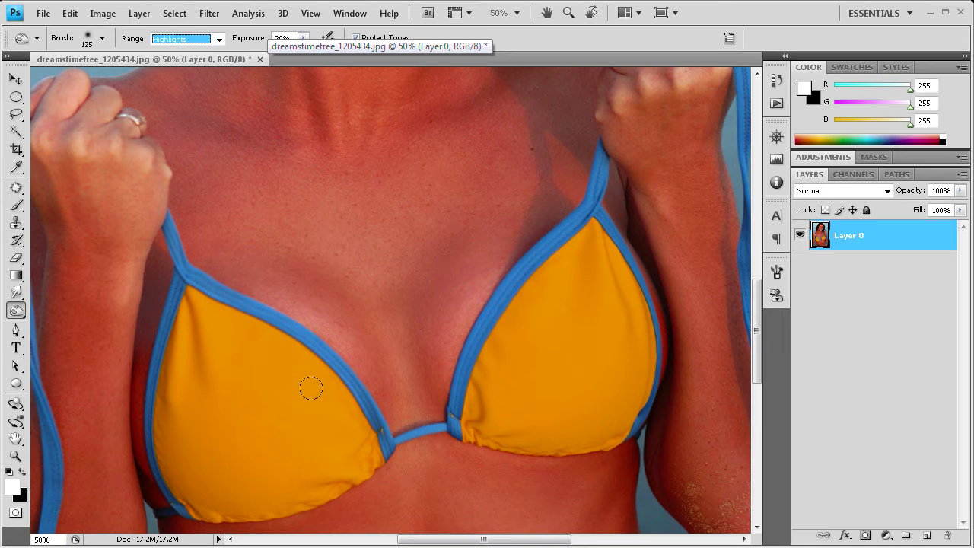
Burn the outer, bottom and inner edges of the left and right bikini cups.
left_click_drag(183, 300, 155, 420)
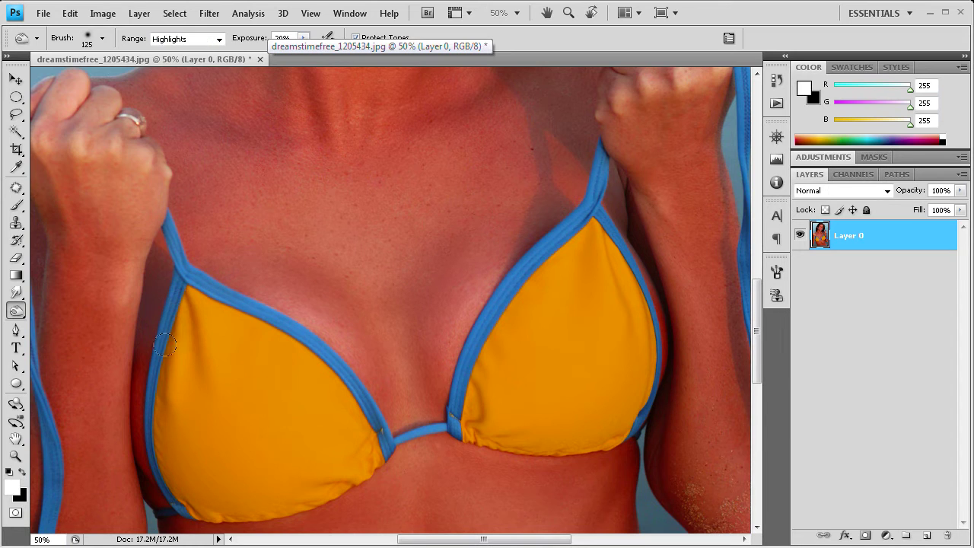
mouse_move(175, 490)
left_mouse_down()
mouse_move(364, 443)
mouse_move(323, 370)
mouse_move(233, 315)
mouse_move(183, 299)
left_mouse_up()
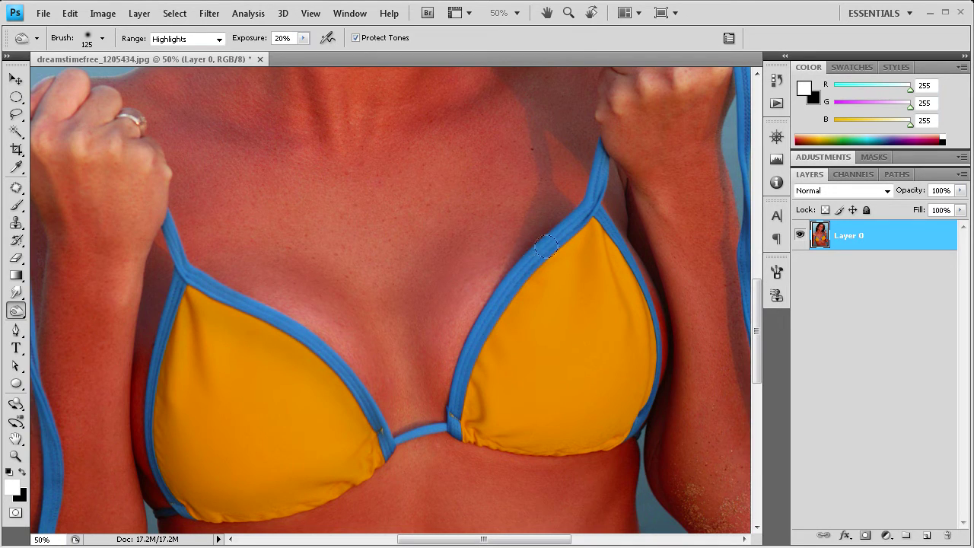
mouse_move(576, 230)
left_mouse_down()
mouse_move(493, 344)
mouse_move(471, 424)
mouse_move(608, 433)
left_mouse_up()
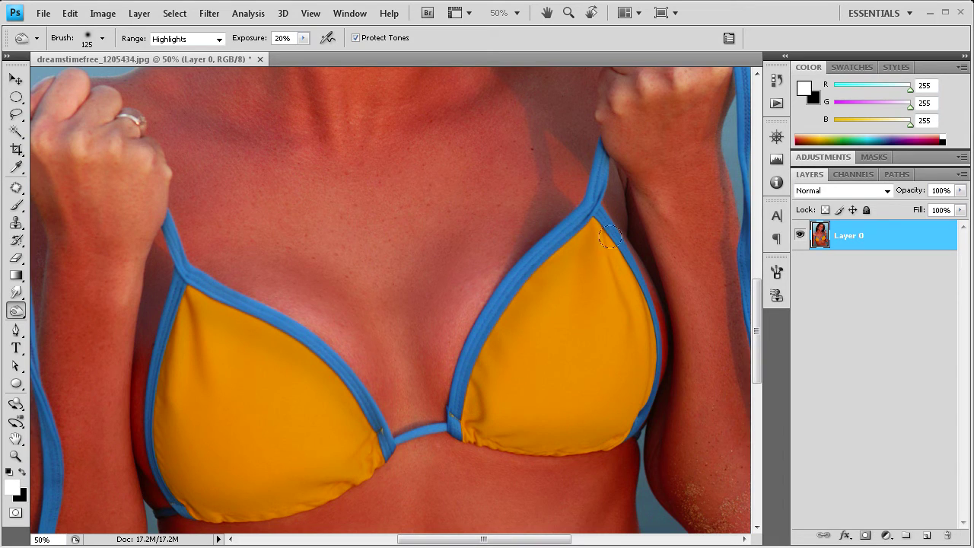
mouse_move(588, 228)
left_mouse_down()
mouse_move(630, 348)
mouse_move(635, 396)
mouse_move(621, 422)
left_mouse_up()
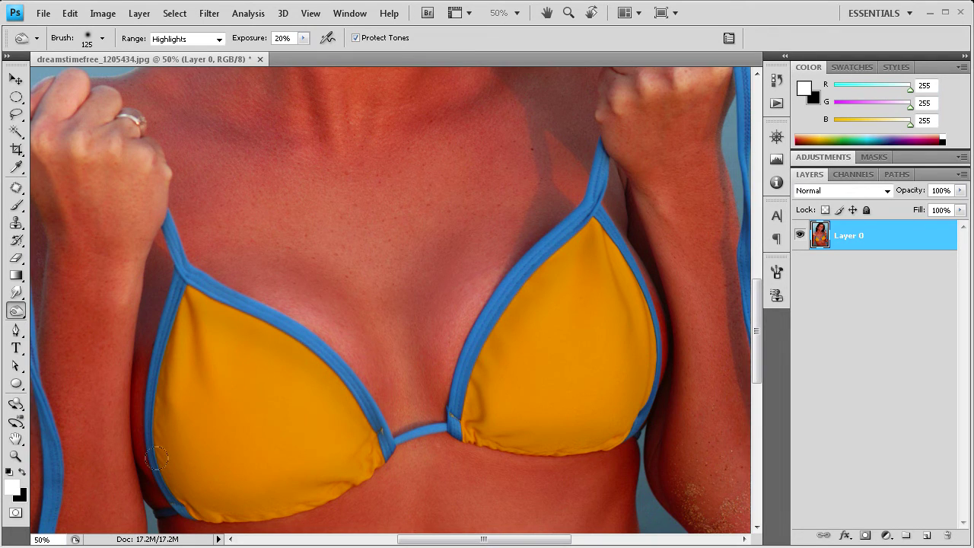
scroll(511, 303, "down", 3)
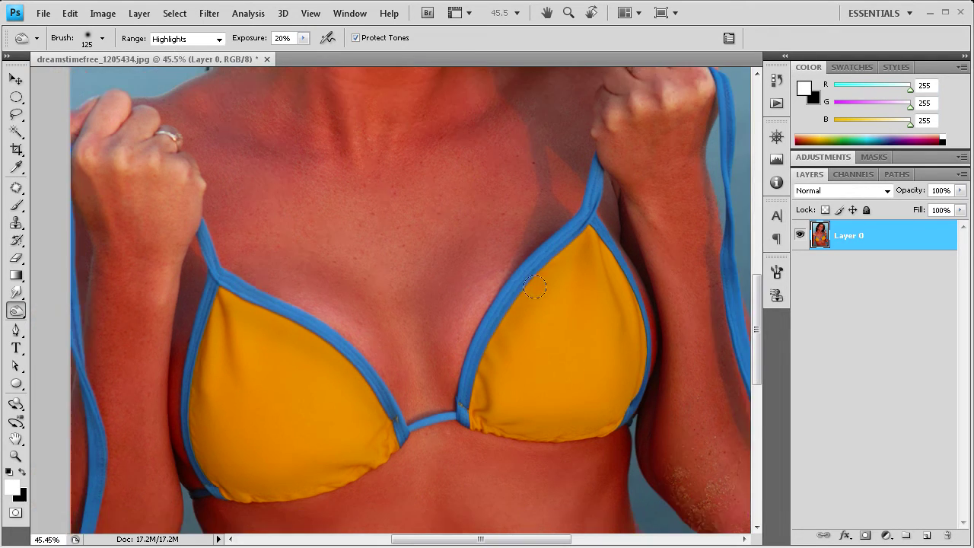
left_click(776, 80)
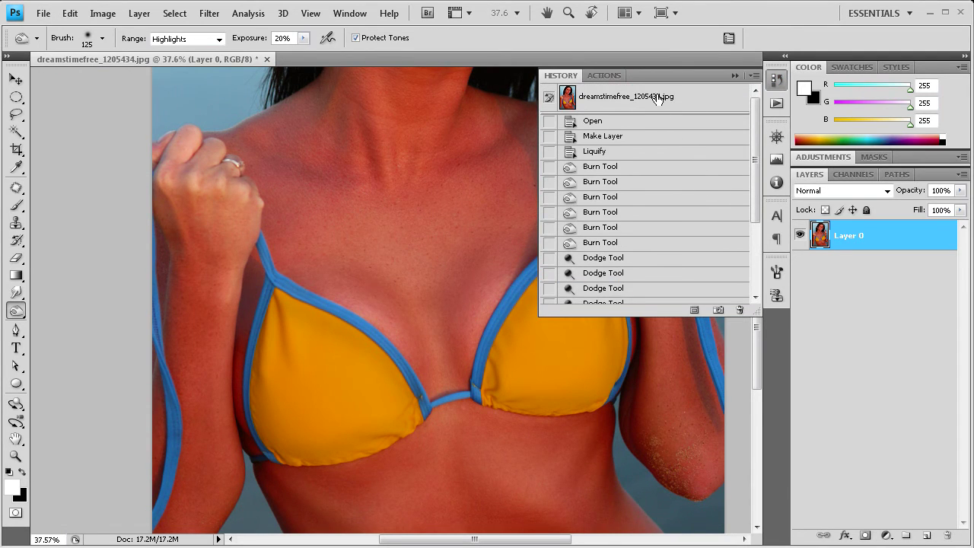
left_click(657, 98)
scroll(636, 275, "down", 5)
left_click(615, 295)
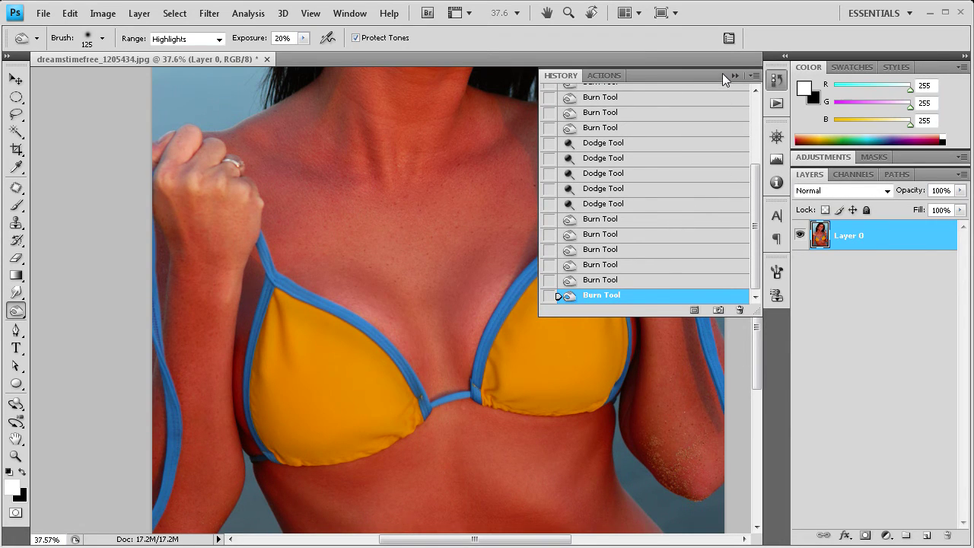
scroll(616, 114, "up", 5)
left_click(617, 114)
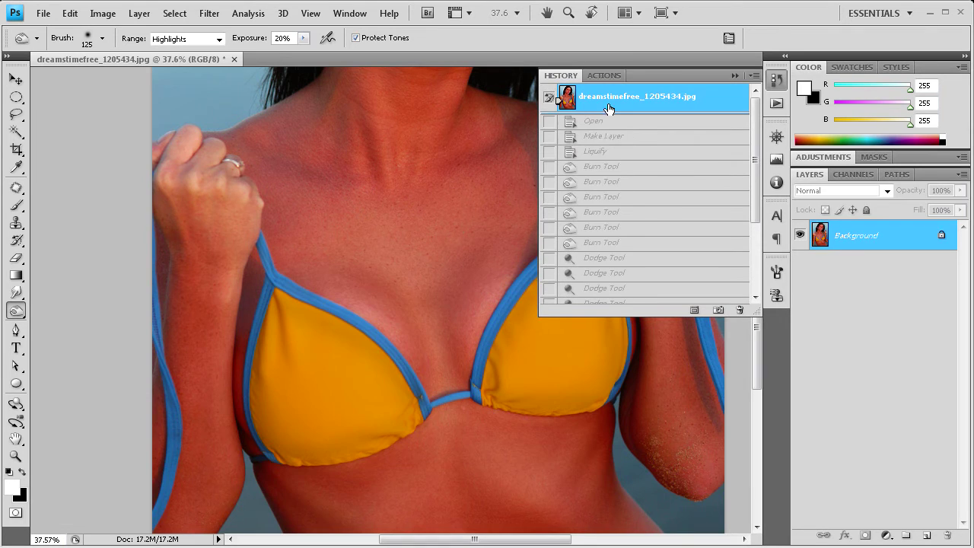
scroll(628, 297, "down", 5)
left_click(614, 296)
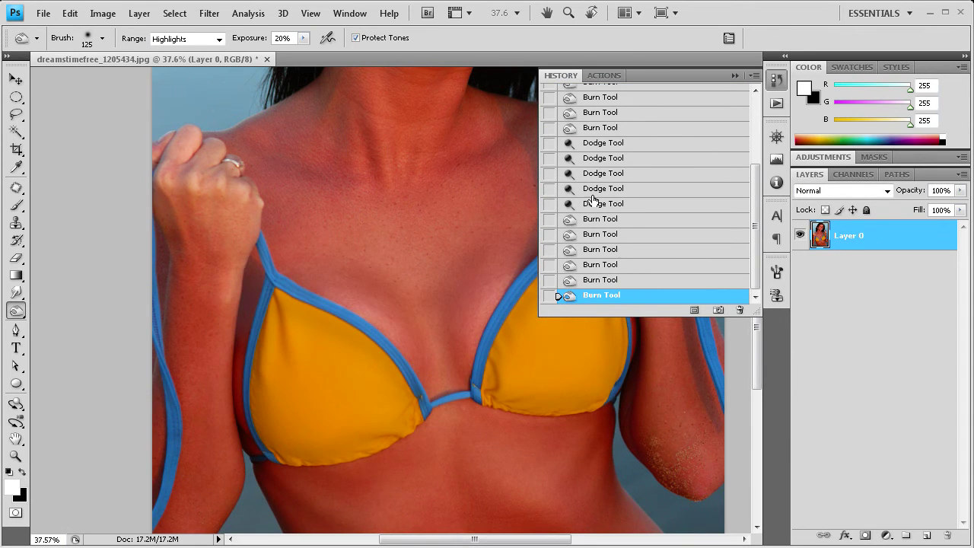
left_click(735, 74)
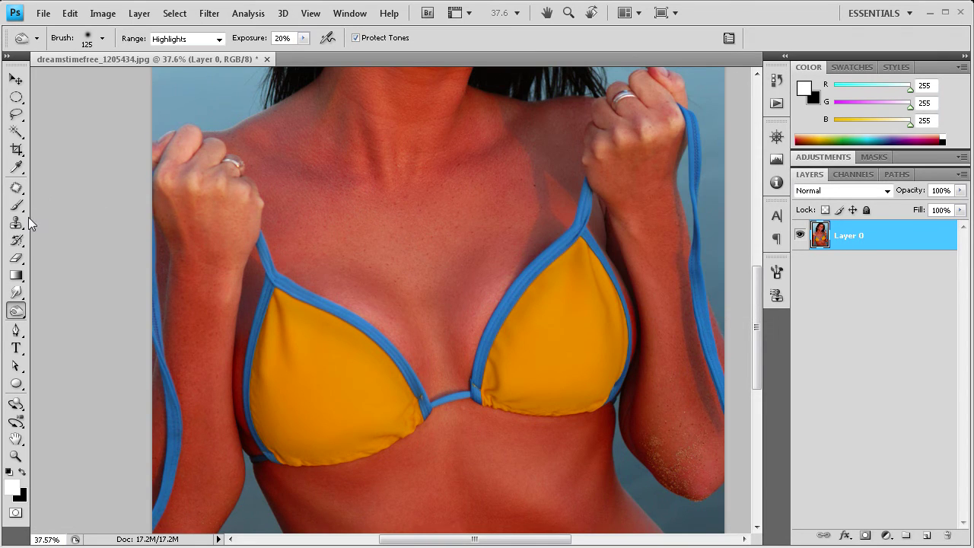
left_click(13, 242)
Select the plain History Brush tool.
left_click(13, 242)
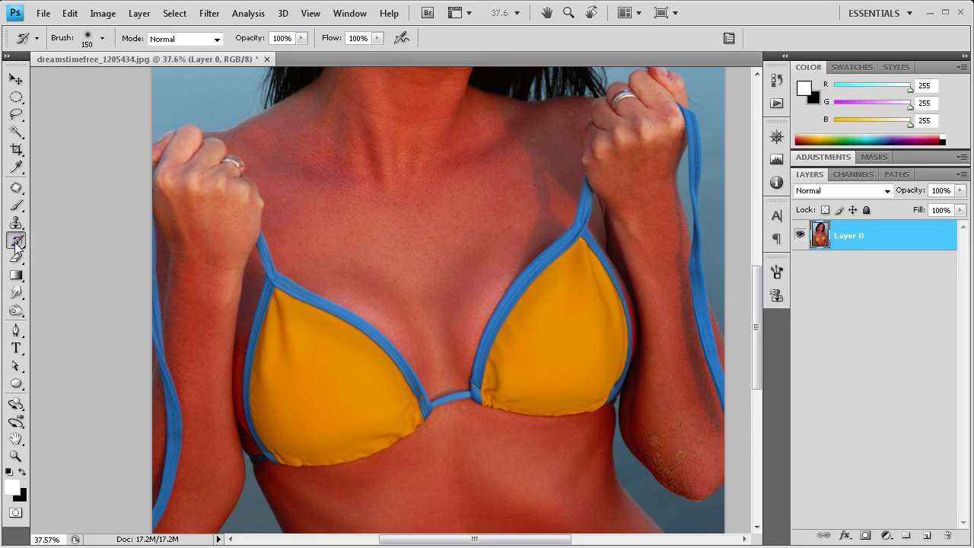
left_click(17, 244)
left_click(53, 240)
scroll(649, 255, "up", 1)
scroll(652, 259, "up", 1)
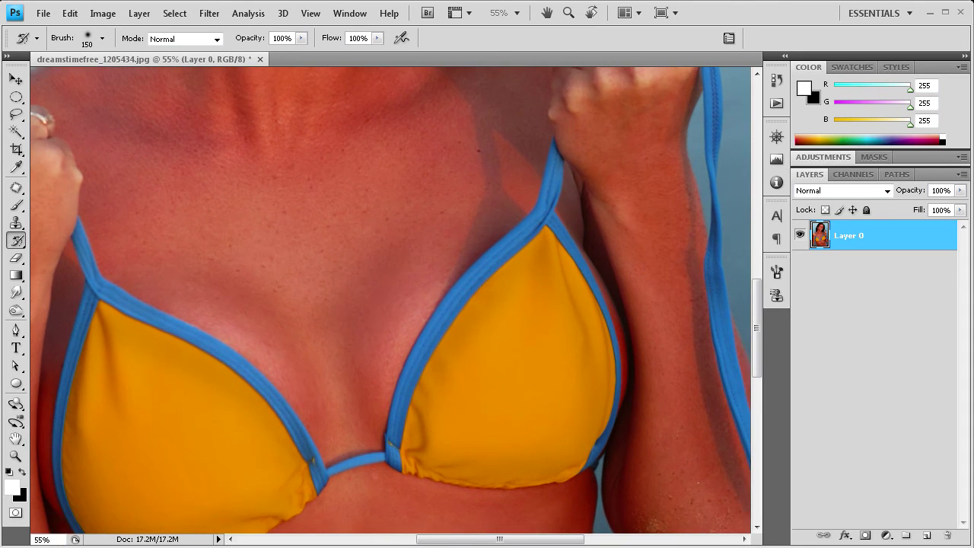
scroll(655, 288, "up", 1)
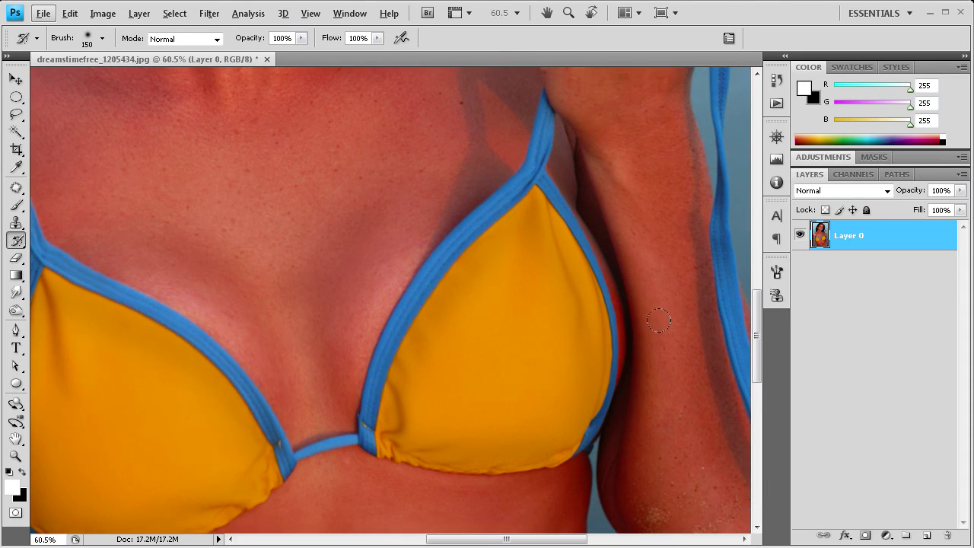
scroll(646, 279, "up", 2)
Paint the right arm's inner edge with the History Brush to restore its pre-Liquify shape.
mouse_move(597, 161)
left_mouse_down()
mouse_move(646, 439)
mouse_move(632, 331)
left_mouse_up()
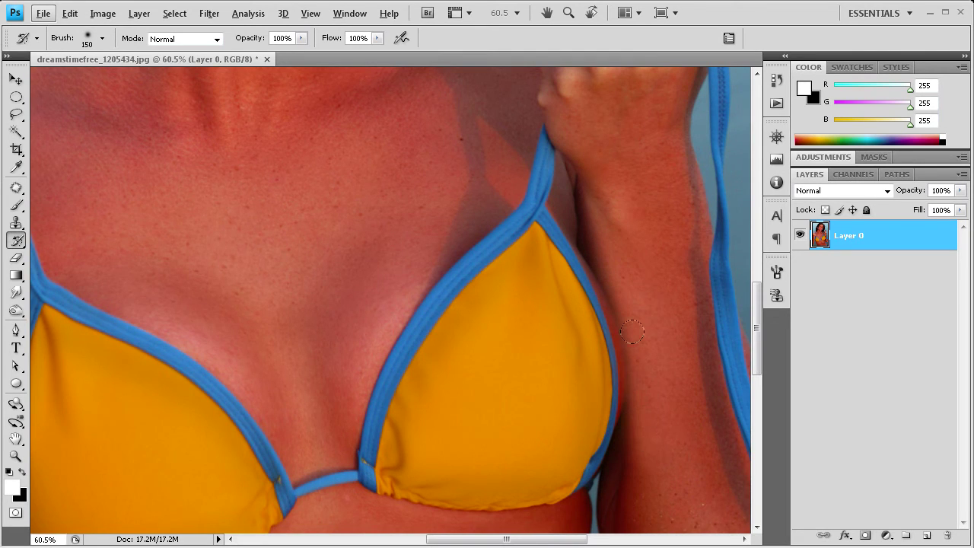
mouse_move(612, 165)
left_mouse_down()
mouse_move(605, 339)
mouse_move(630, 481)
left_mouse_up()
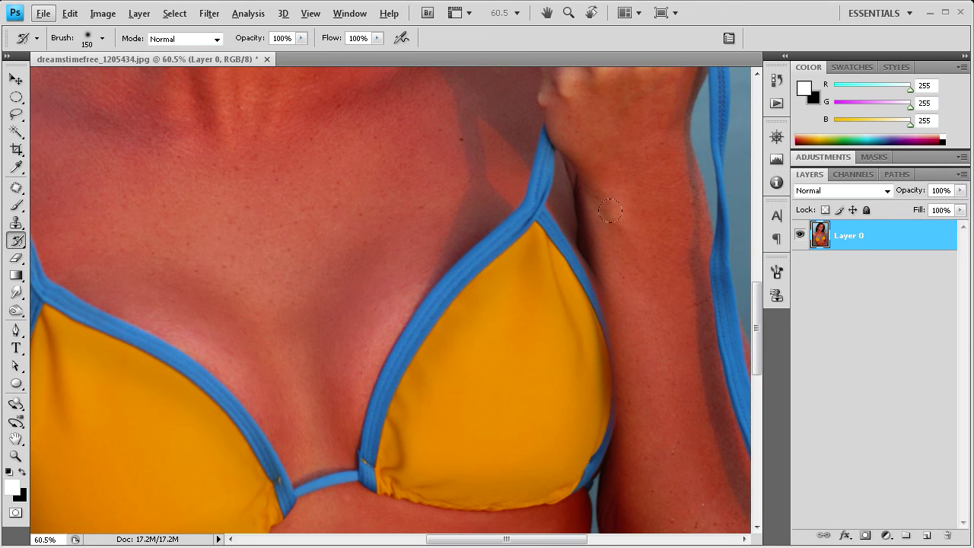
scroll(601, 202, "up", 2)
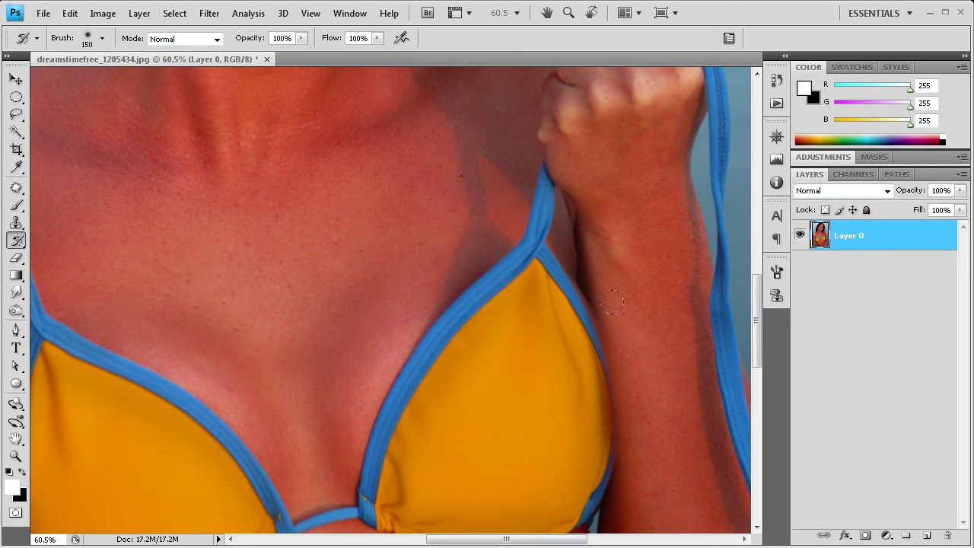
scroll(618, 358, "down", 3)
scroll(623, 376, "down", 3)
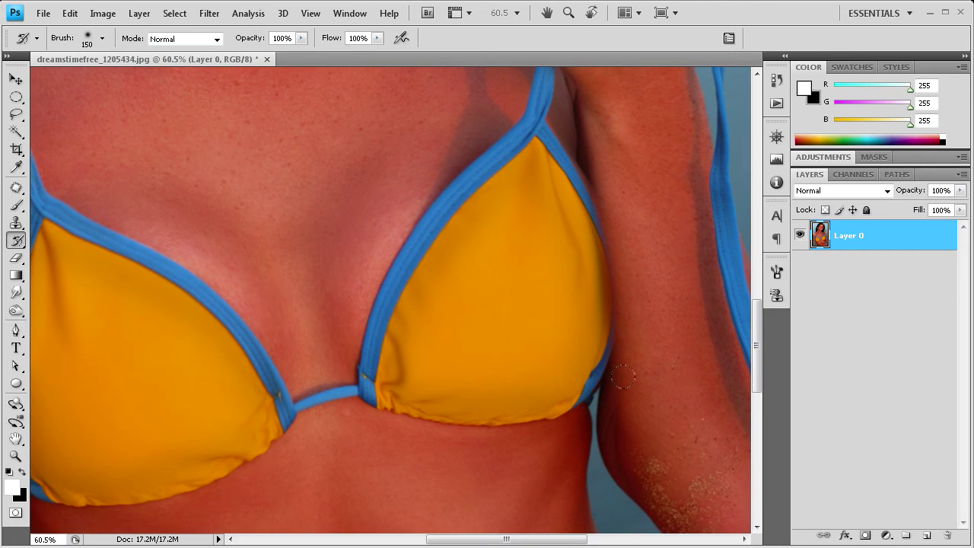
scroll(648, 379, "up", 3)
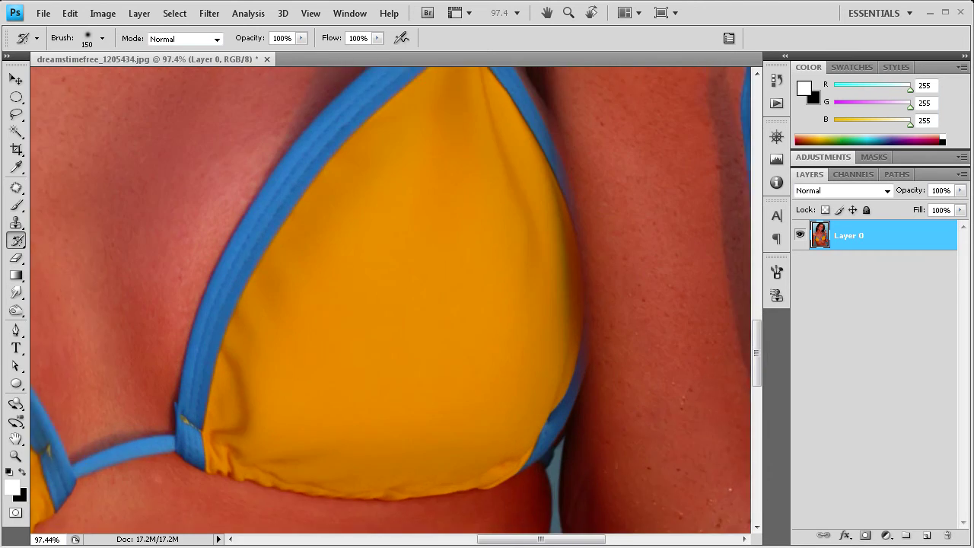
scroll(648, 378, "up", 2)
scroll(648, 378, "up", 1)
scroll(617, 256, "down", 2)
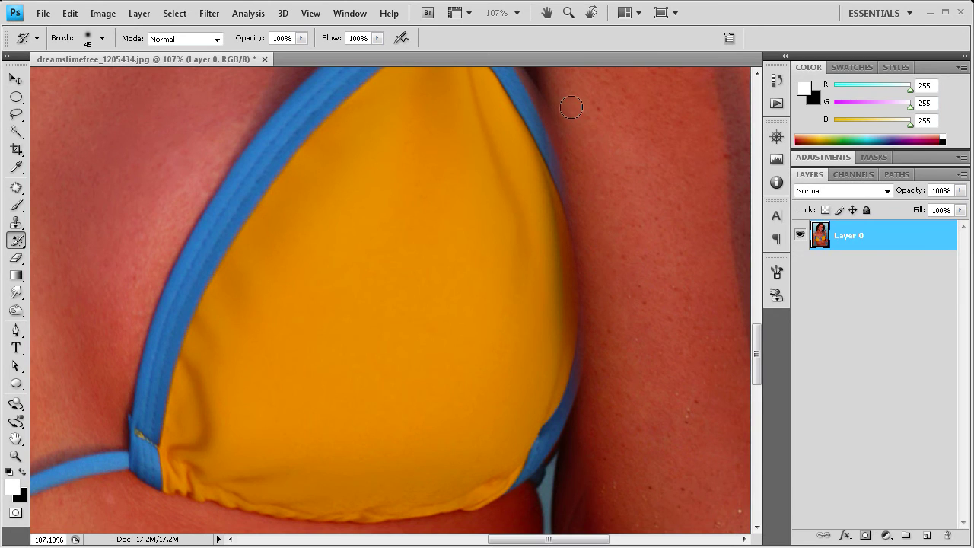
scroll(617, 197, "down", 2)
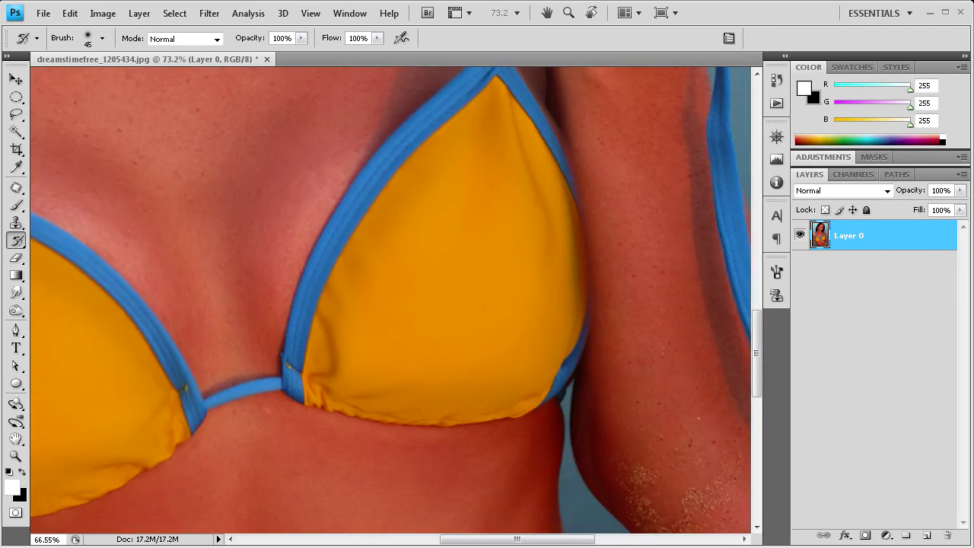
scroll(616, 197, "down", 2)
scroll(616, 197, "down", 2)
scroll(517, 266, "up", 2)
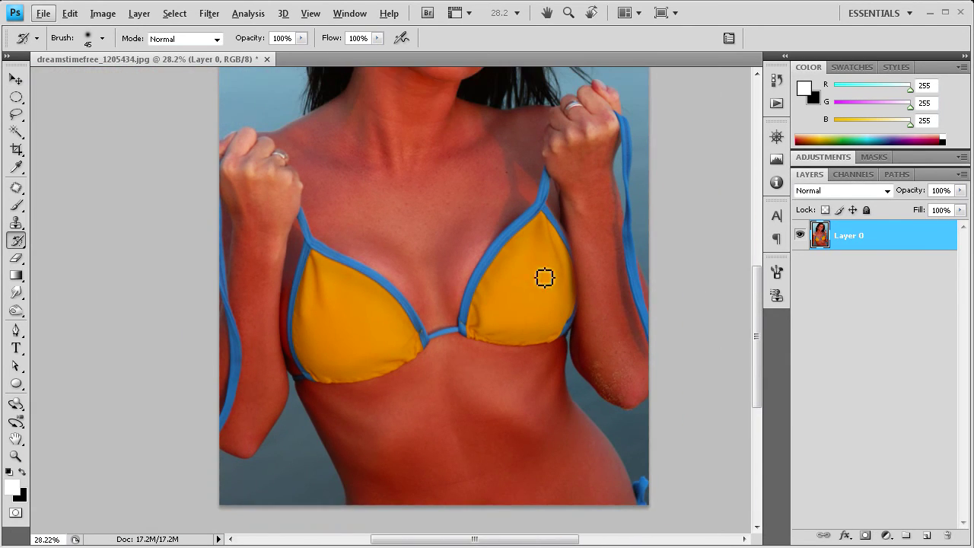
scroll(563, 297, "up", 2)
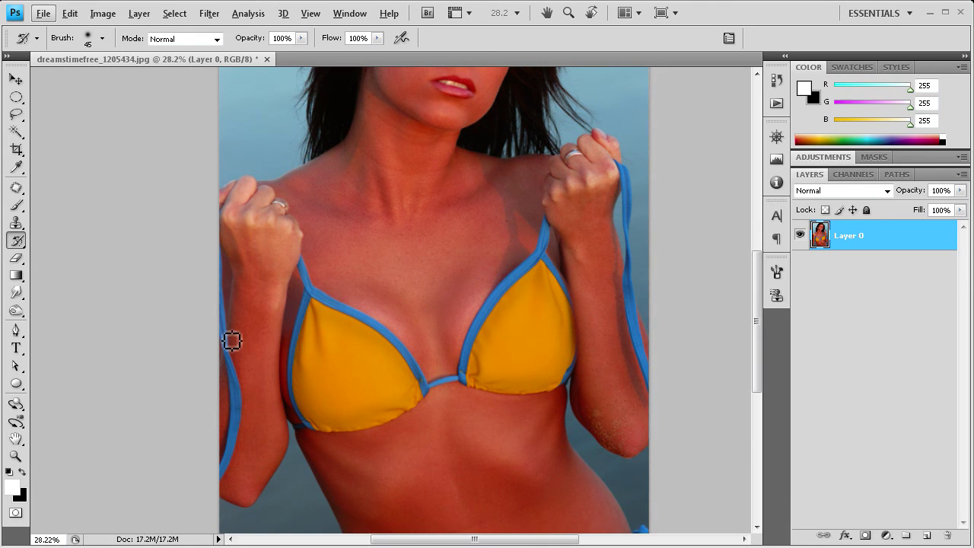
Enlarge the History Brush to 200 and paint along the left arm's edge beside the bikini.
key("bracketright")
key("bracketright")
key("bracketright")
key("bracketright")
key("bracketright")
key("bracketright")
key("bracketright")
key("bracketright")
key("bracketright")
scroll(266, 323, "up", 1)
scroll(266, 323, "up", 2)
scroll(262, 289, "up", 2)
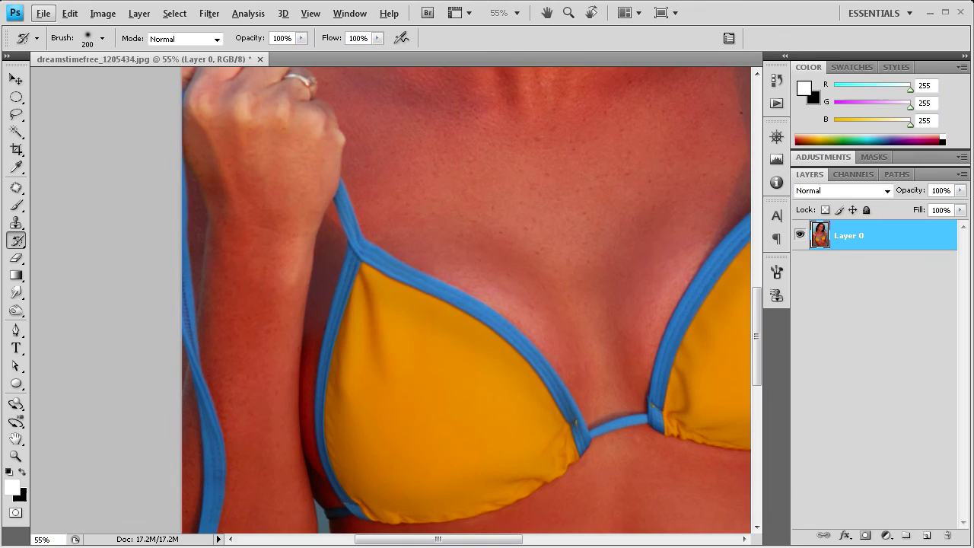
scroll(261, 250, "up", 1)
mouse_move(261, 194)
left_mouse_down()
mouse_move(258, 438)
mouse_move(258, 193)
left_mouse_up()
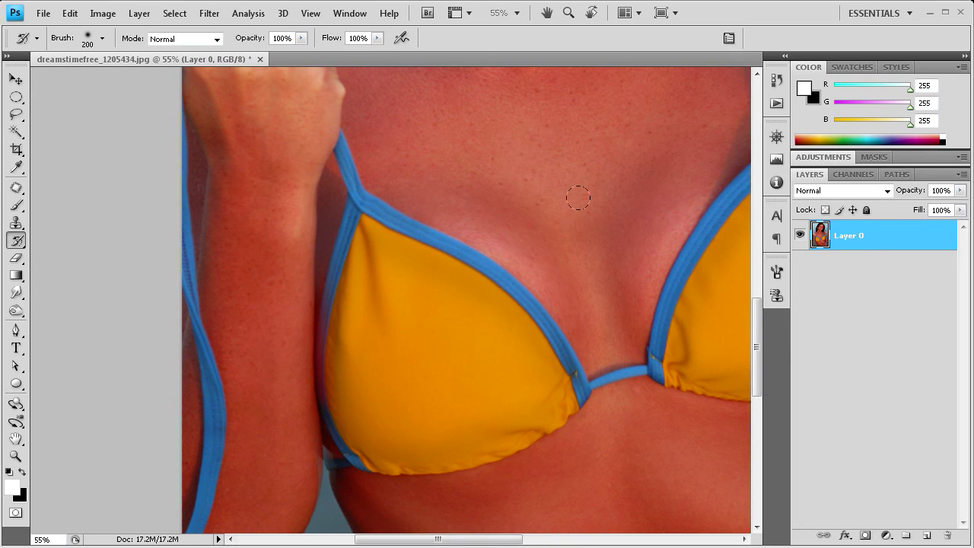
View the whole retouched photo and show the History list at the latest history-brush state.
scroll(600, 229, "down", 2, "alt")
scroll(601, 229, "down", 1, "alt")
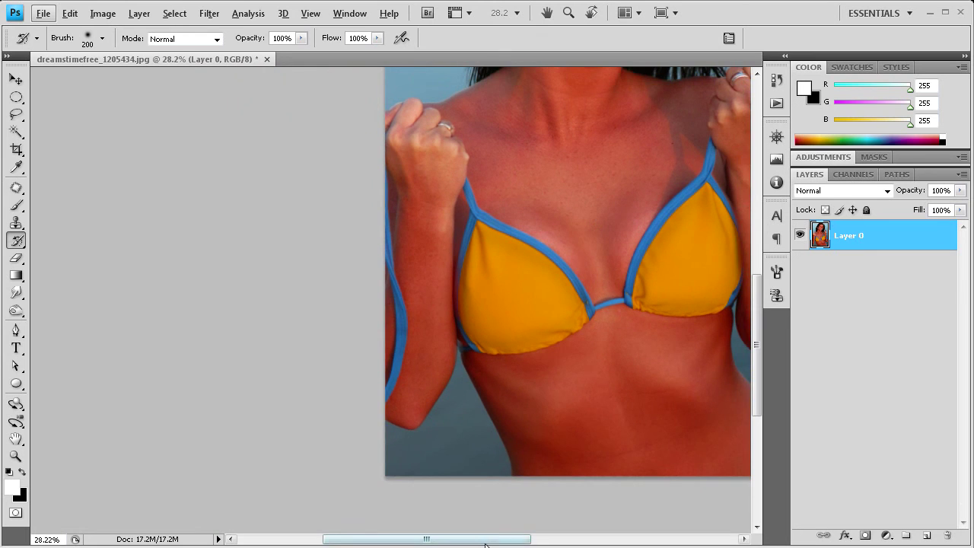
left_click_drag(487, 540, 542, 544)
scroll(449, 347, "up", 2)
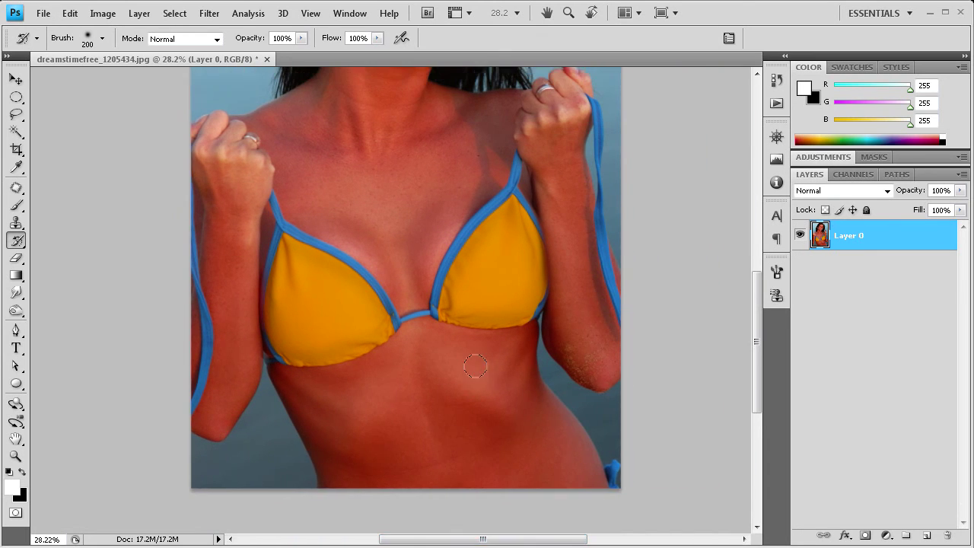
scroll(456, 339, "up", 2)
scroll(464, 331, "up", 2)
scroll(451, 244, "down", 2, "alt")
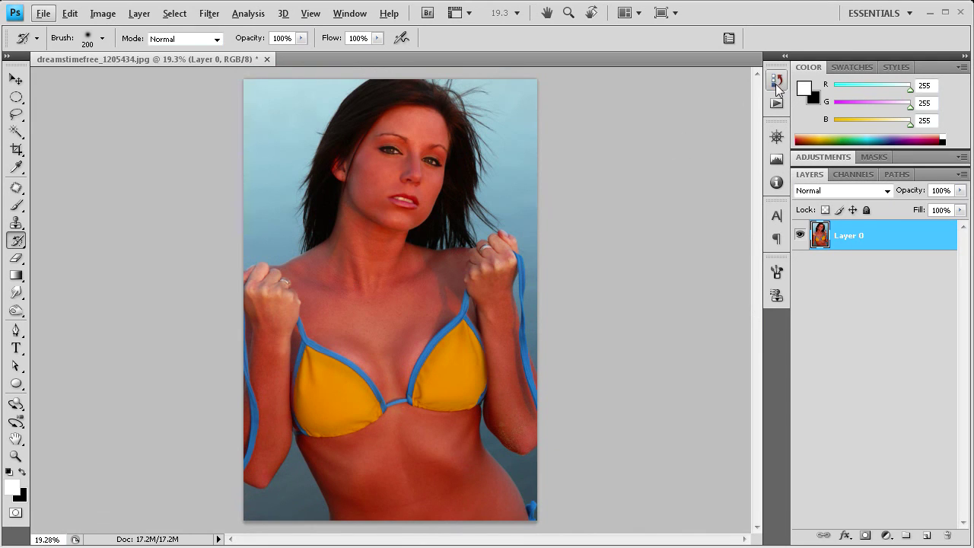
left_click(777, 80)
scroll(655, 152, "up", 5)
scroll(625, 121, "up", 1)
left_click(613, 101)
scroll(632, 228, "down", 5)
left_click(609, 295)
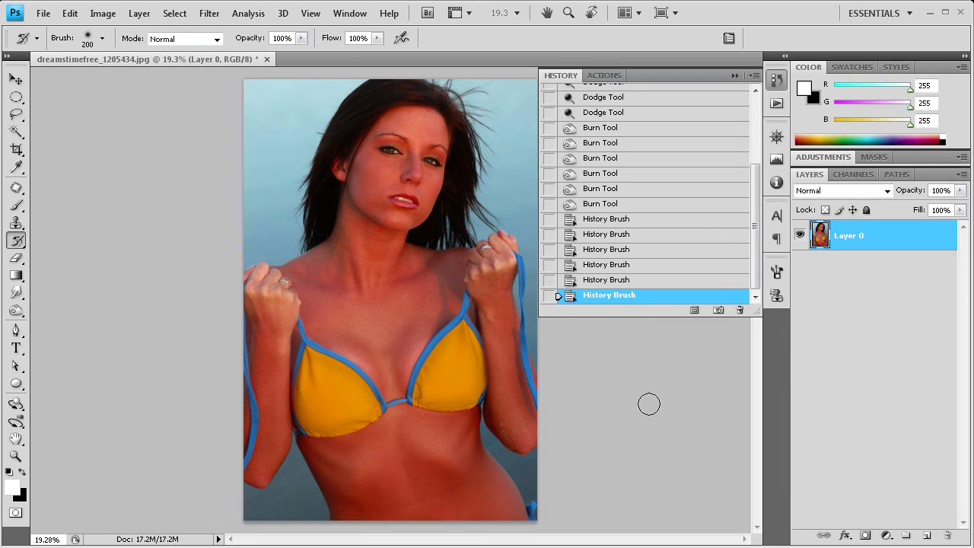
left_click(734, 75)
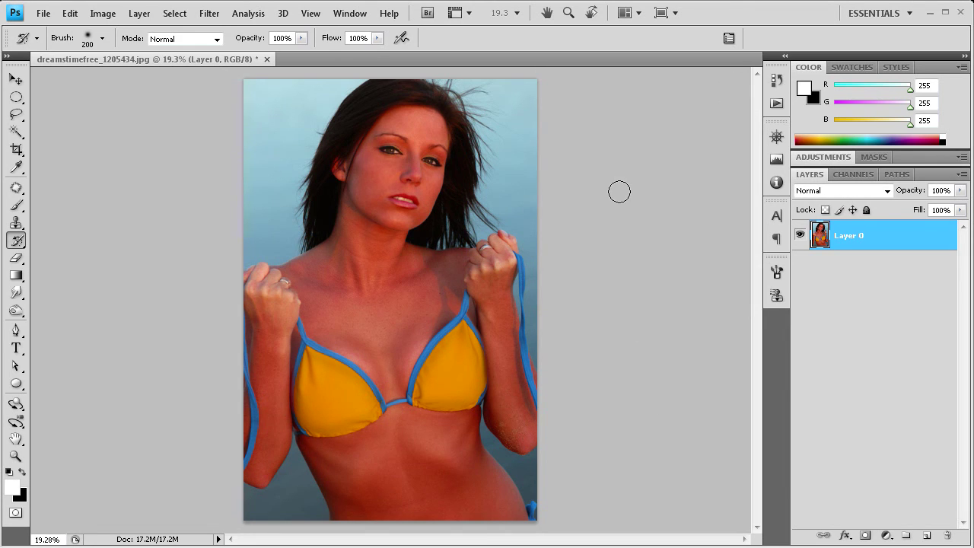